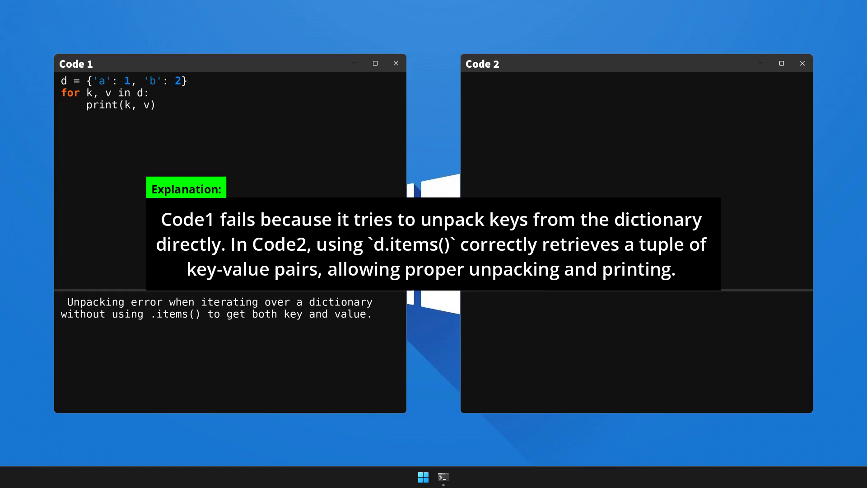
{"action": "type", "text": "d = "}
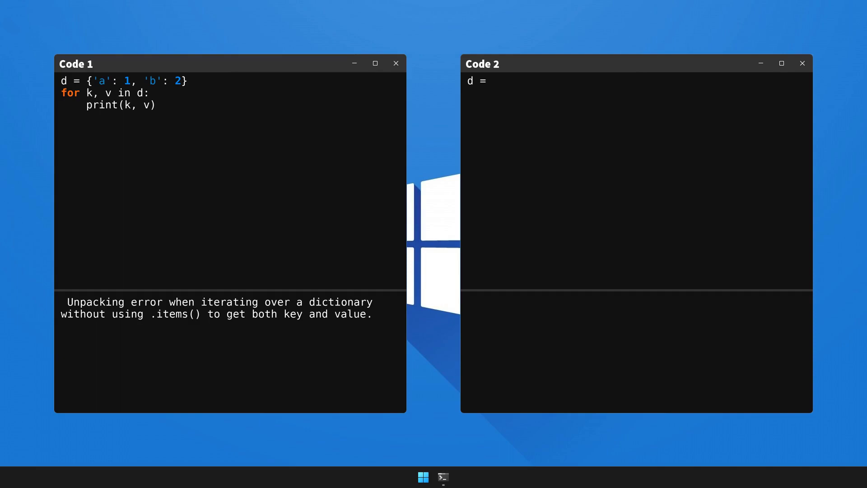
{"action": "type", "text": "{'a': 1, 'b': 2} for k, v"}
{"action": "type", "text": " in d.items():"}
Finish the Code 2 loop over d.items() with print(k, v) and run it, printing a 1 and b 2.
{"action": "key", "text": "Return"}
{"action": "type", "text": "pr"}
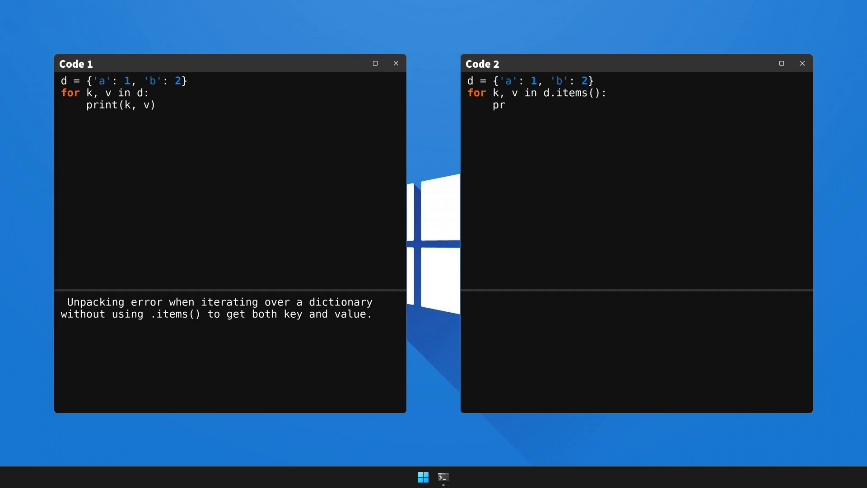
{"action": "type", "text": "int(k, v)"}
{"action": "key", "text": "Return"}
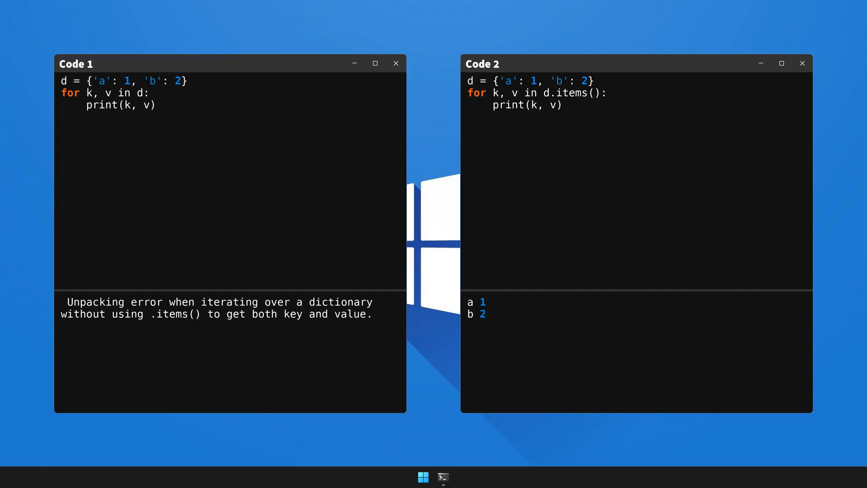